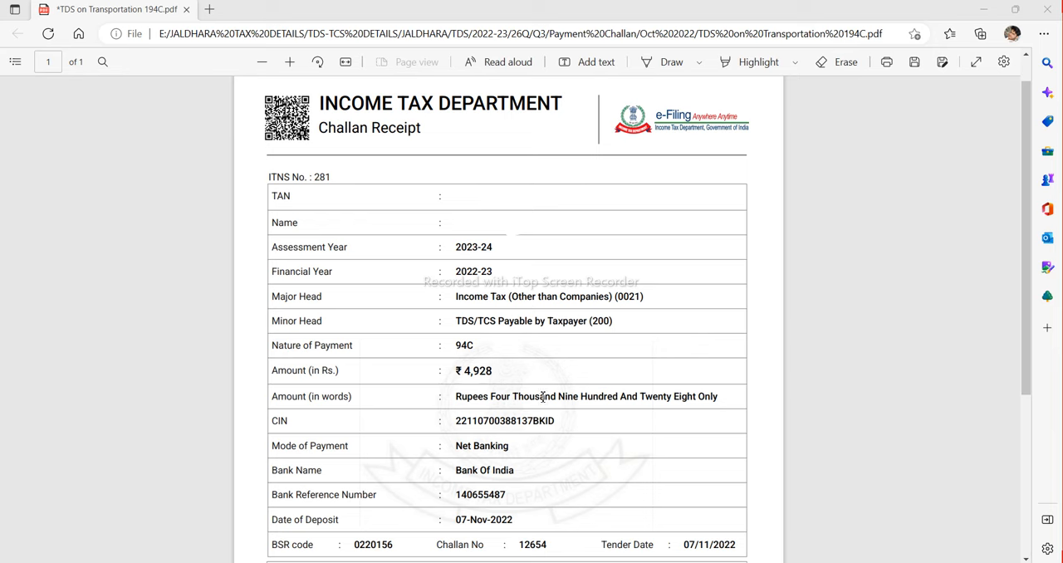
Examine the challan receipt's assessment year, major head code and nature of payment
scroll(415, 273, "down", 1)
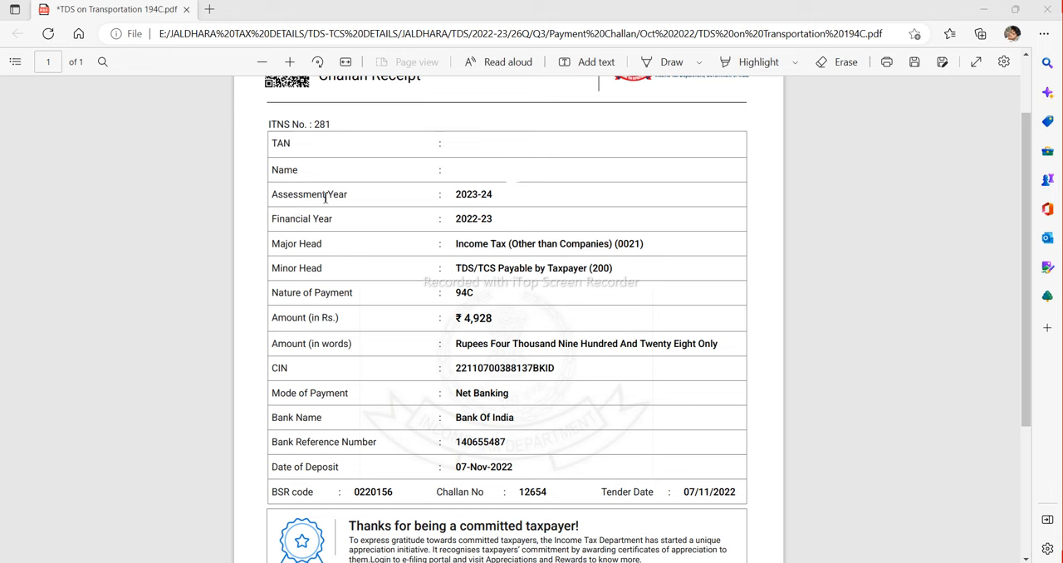
left_click_drag(457, 199, 490, 202)
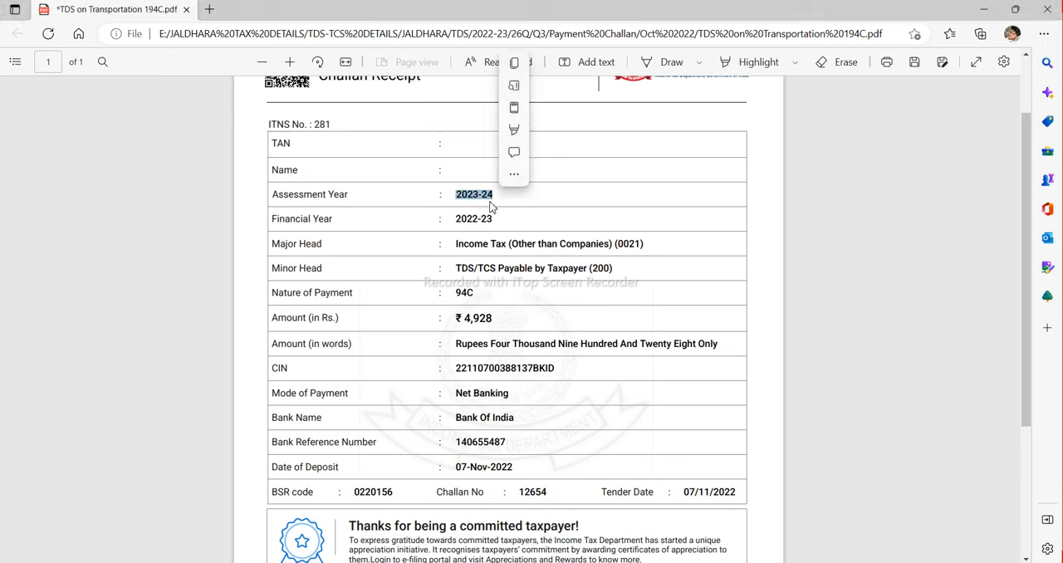
left_click(501, 207)
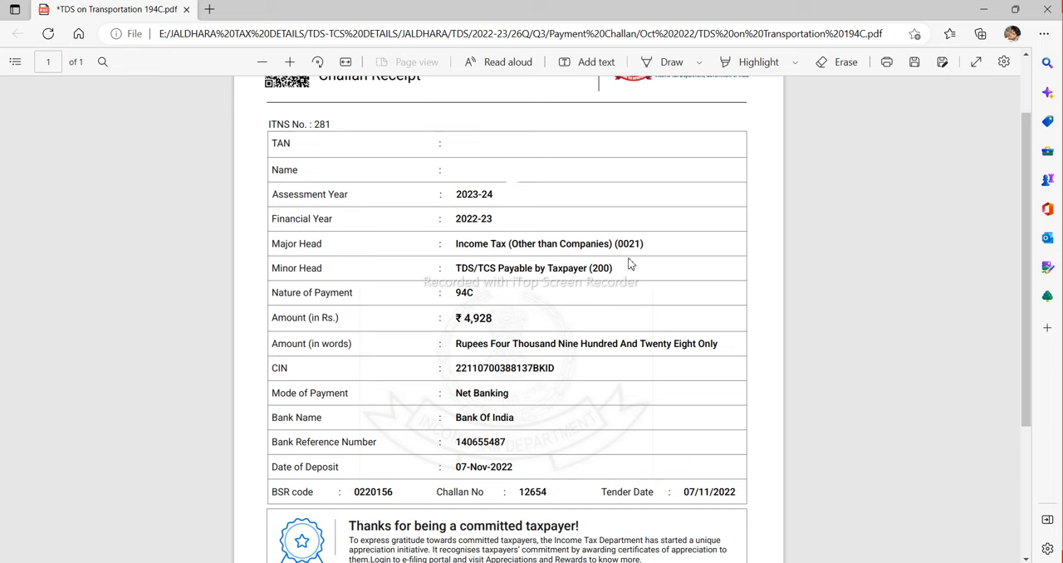
left_click_drag(642, 246, 623, 247)
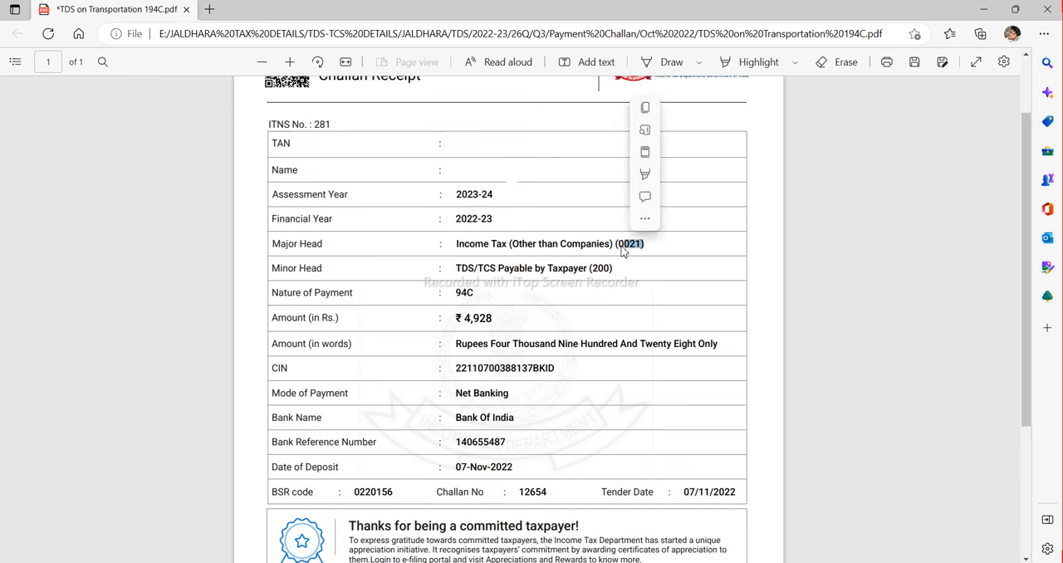
left_click(612, 252)
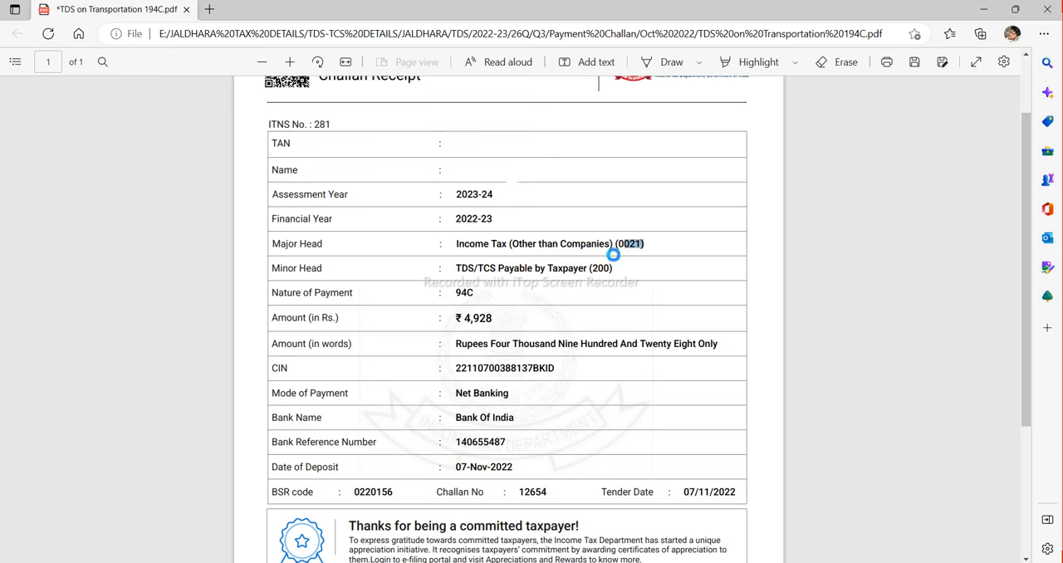
left_click(656, 254)
left_click_drag(457, 296, 476, 295)
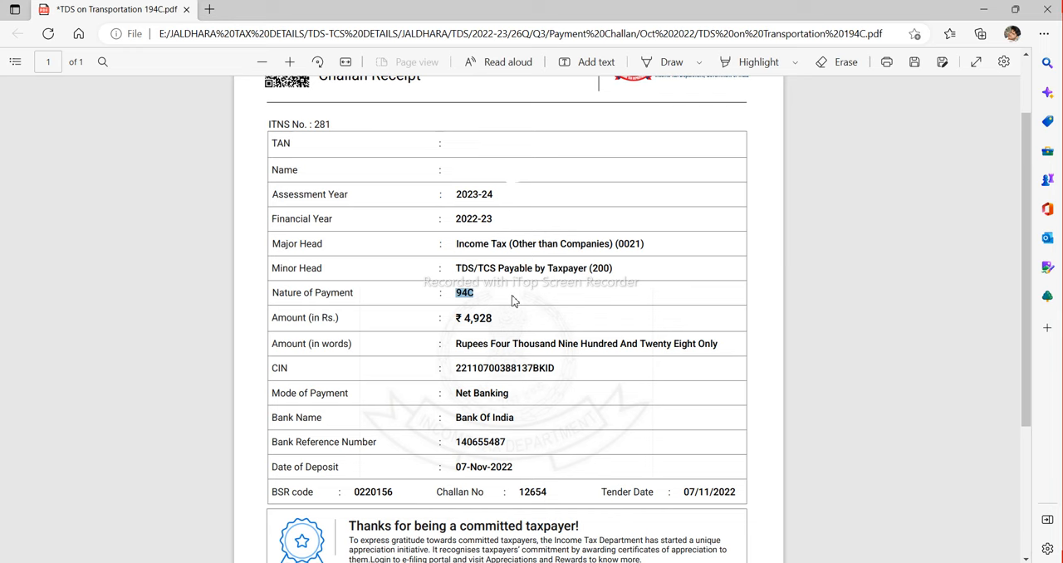
left_click(512, 301)
scroll(515, 297, "up", 2)
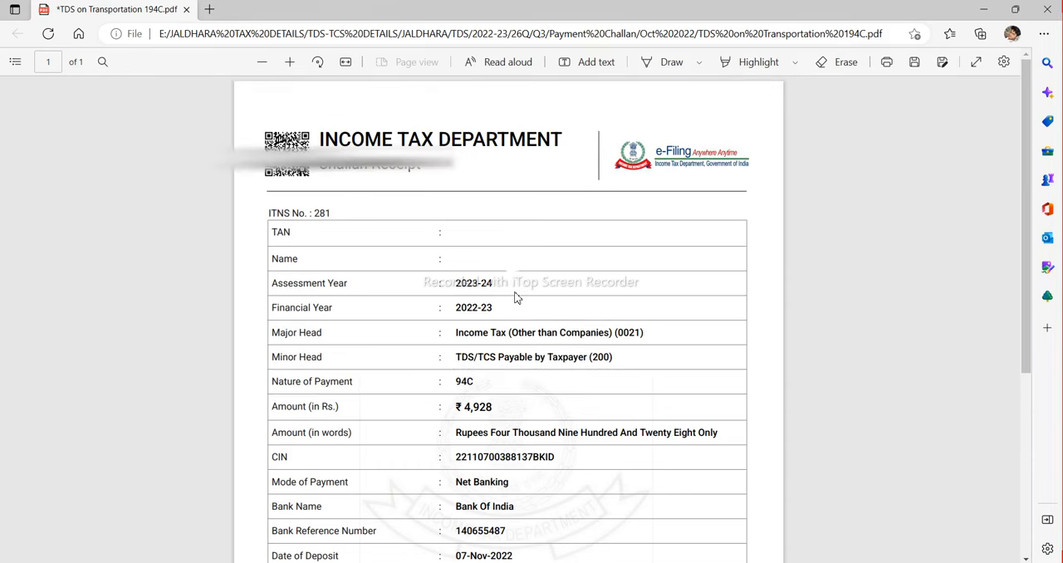
Switch to TRACES and start an OLTAS challan correction request, proceeding past the checklist with Financial Year / Major Head / Minor Head / Section Code
key("alt+Tab")
key("alt+Tab")
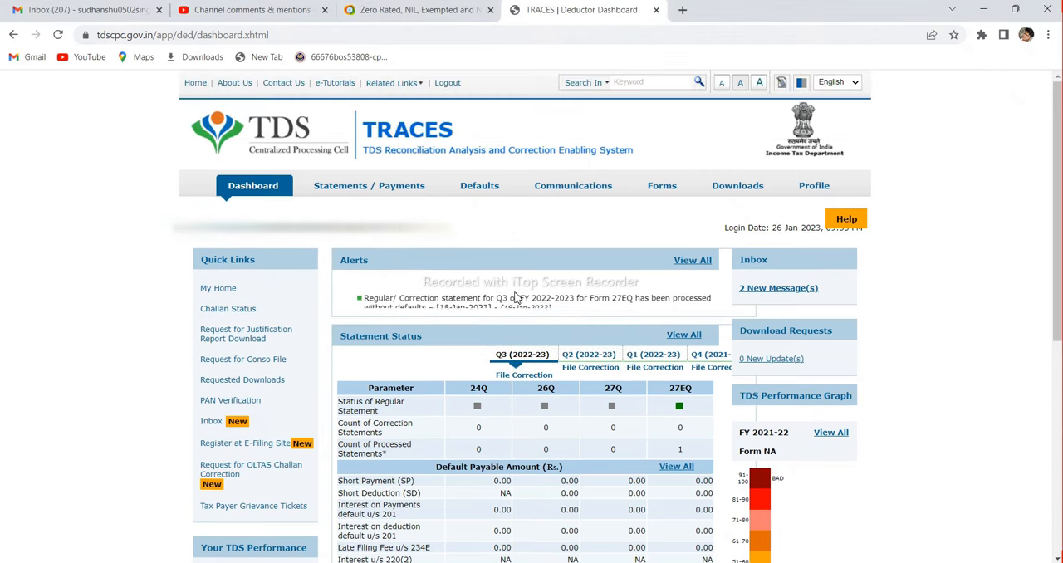
scroll(515, 298, "up", 1)
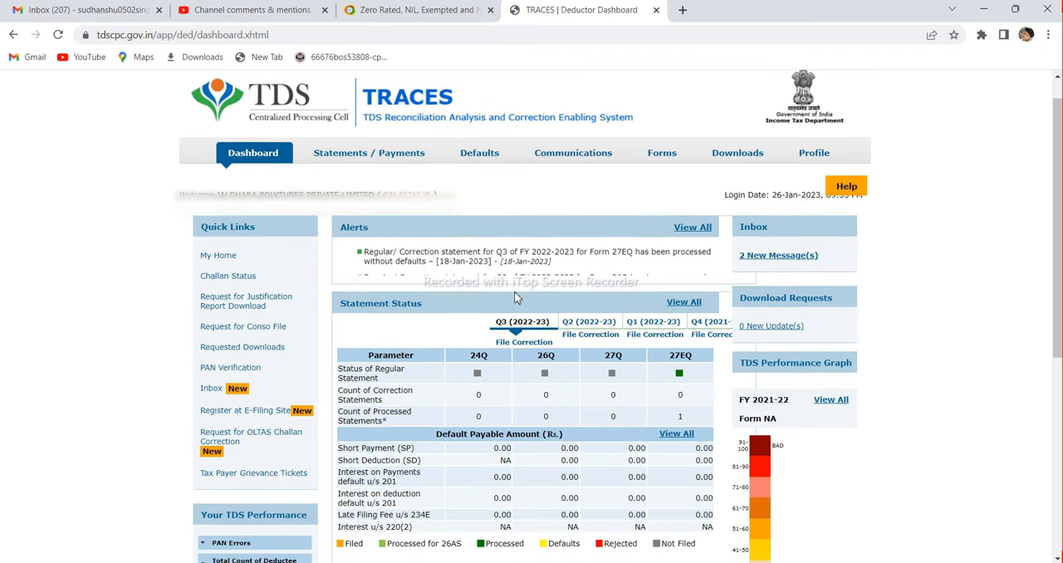
scroll(514, 297, "up", 1)
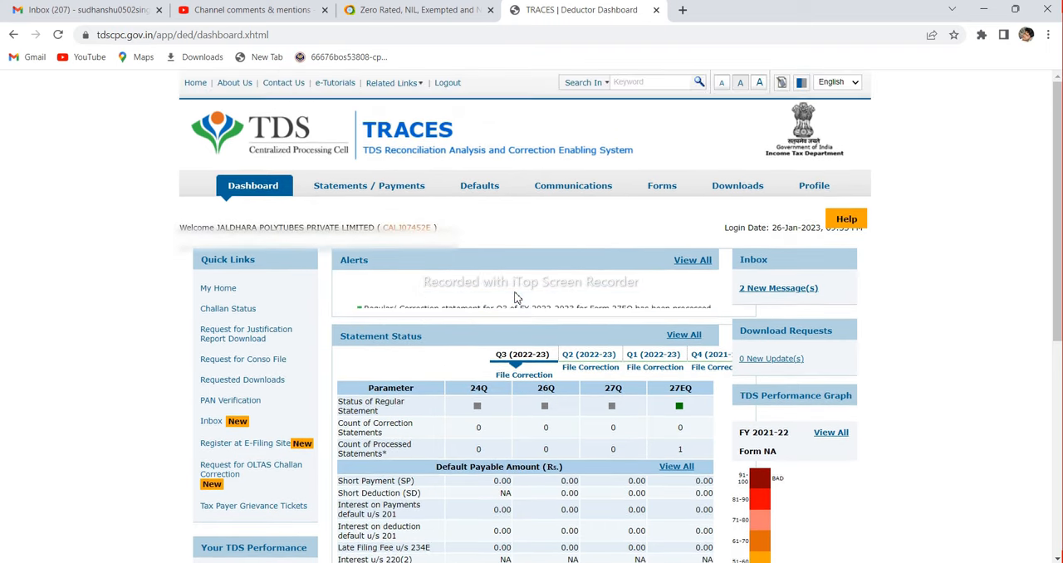
scroll(514, 297, "down", 1)
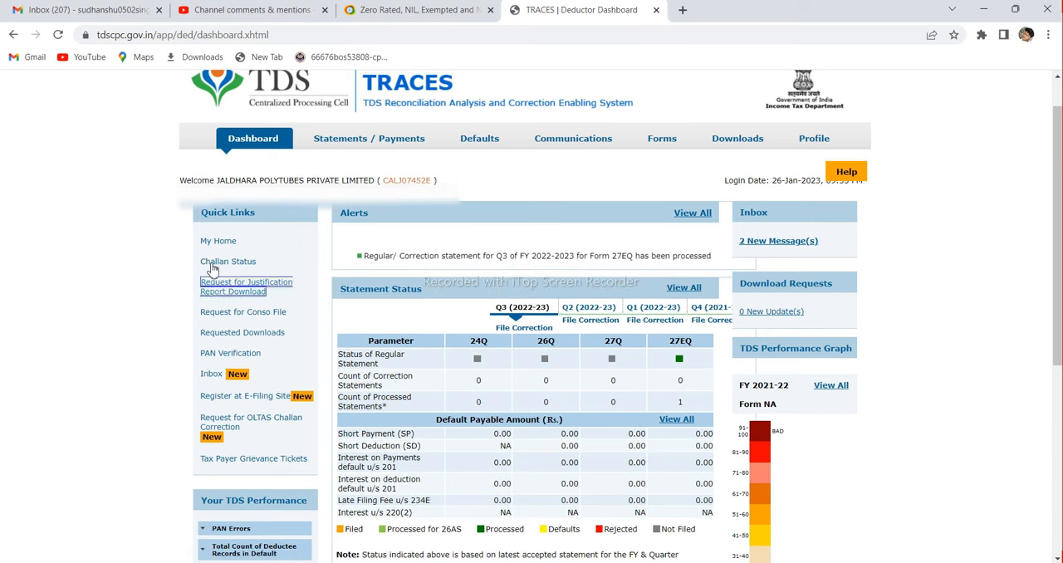
left_click(206, 423)
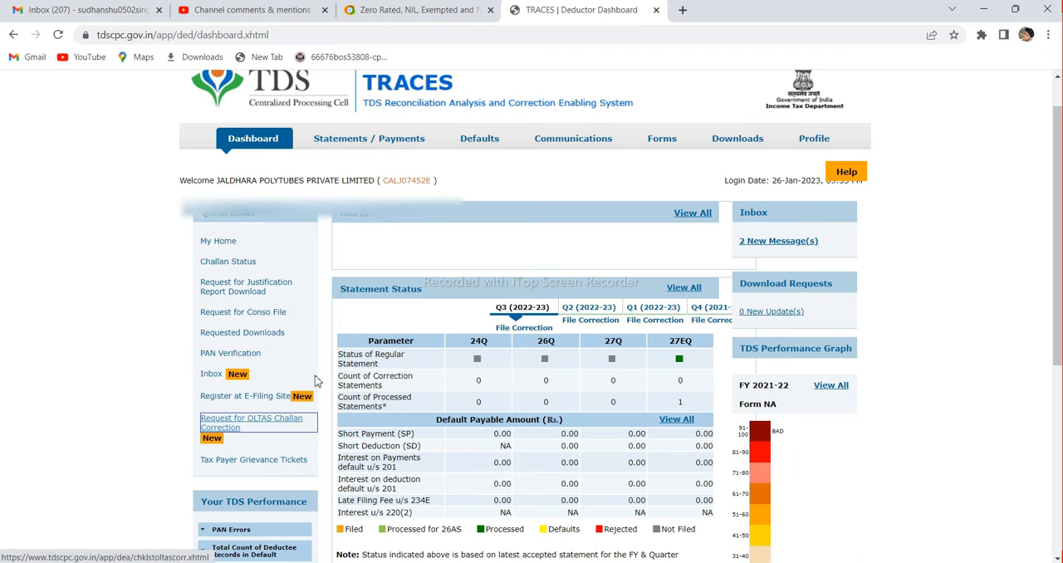
mouse_move(373, 141)
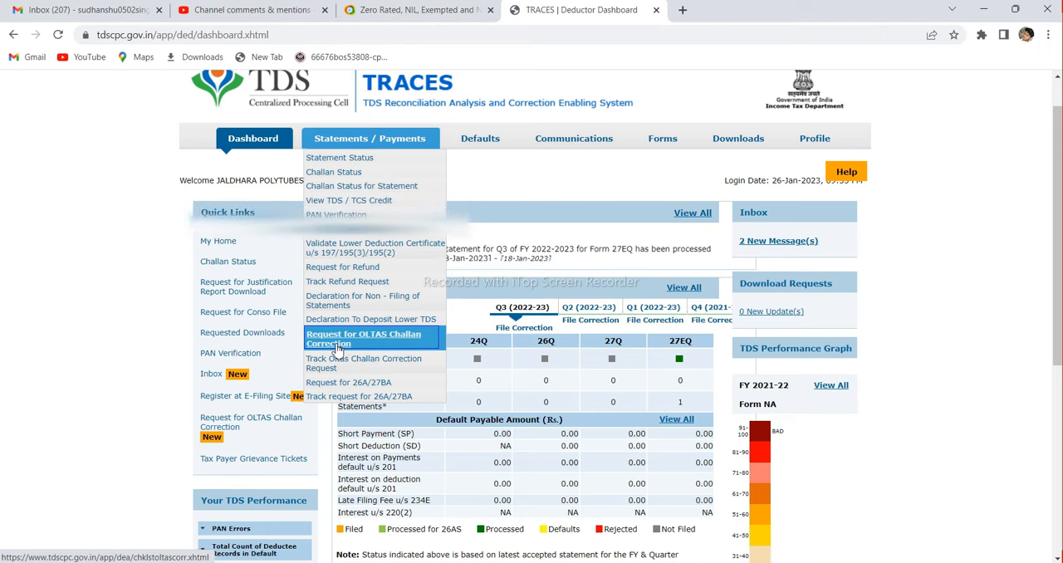
left_click(235, 423)
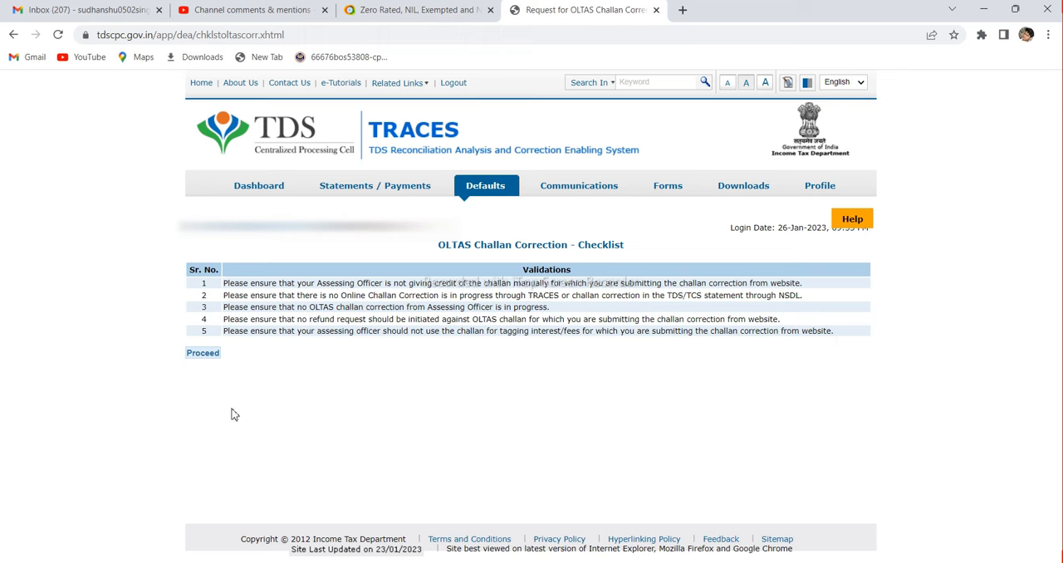
left_click(214, 357)
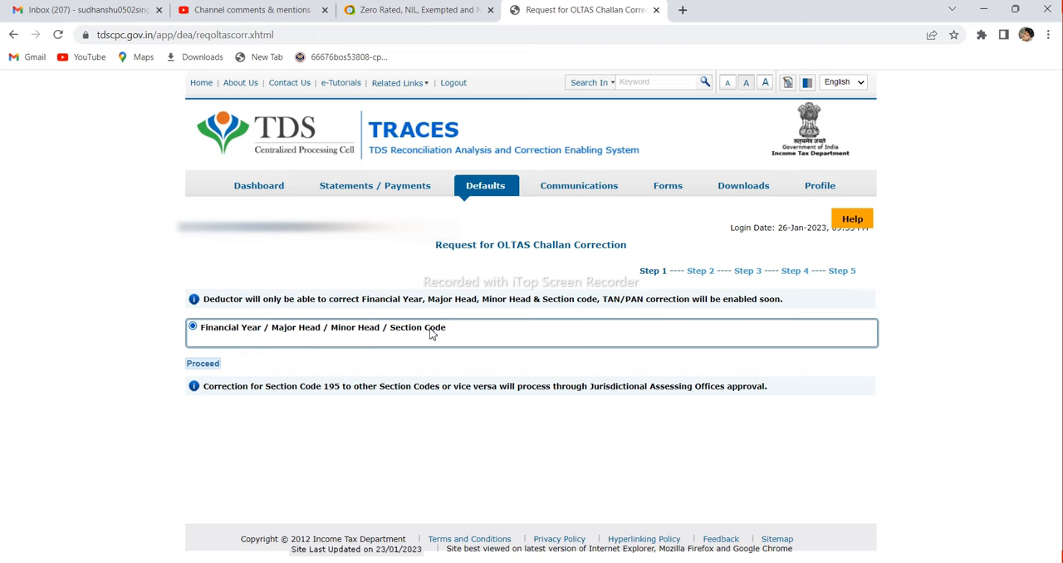
left_click(192, 365)
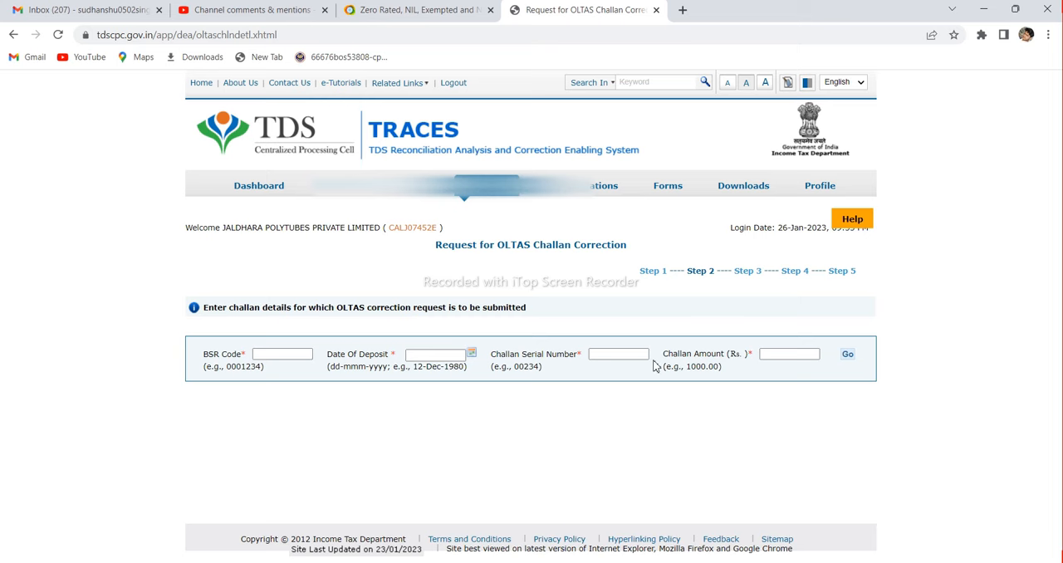
Copy the BSR code 0220156 from the challan receipt PDF into the correction request's BSR Code field
key("alt+Tab")
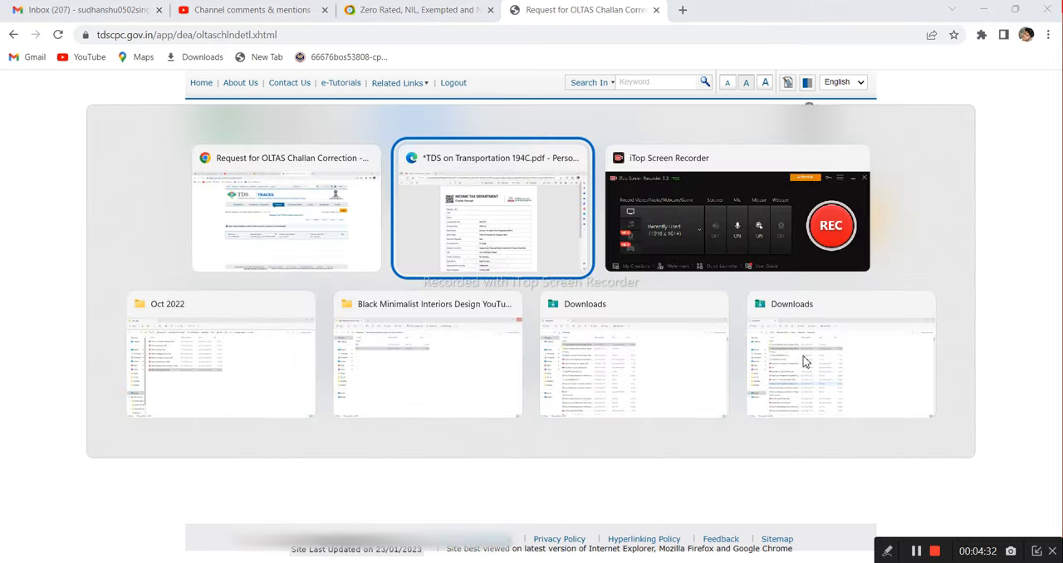
scroll(592, 363, "down", 5)
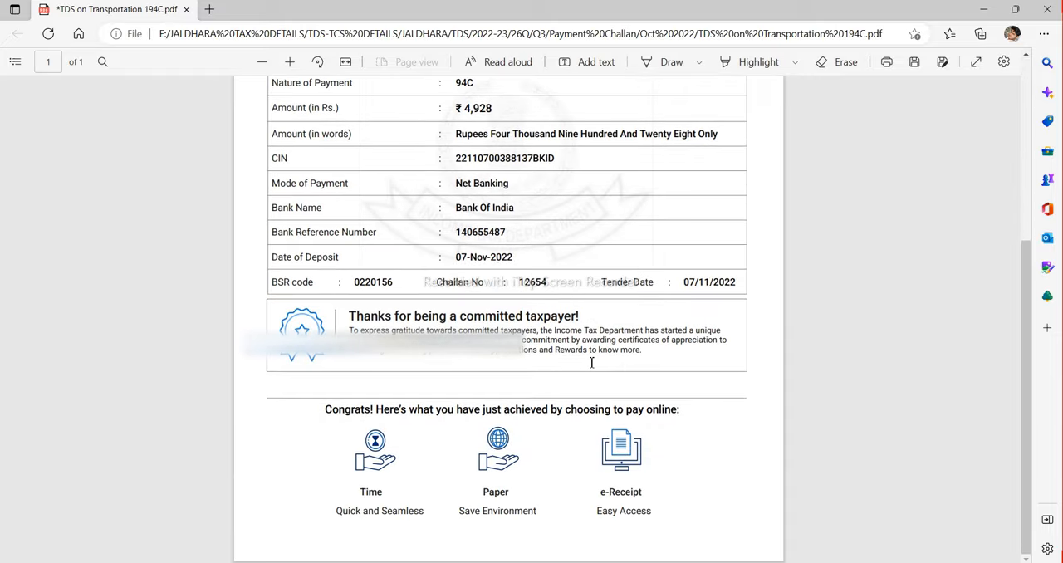
double_click(357, 283)
key("ctrl+c")
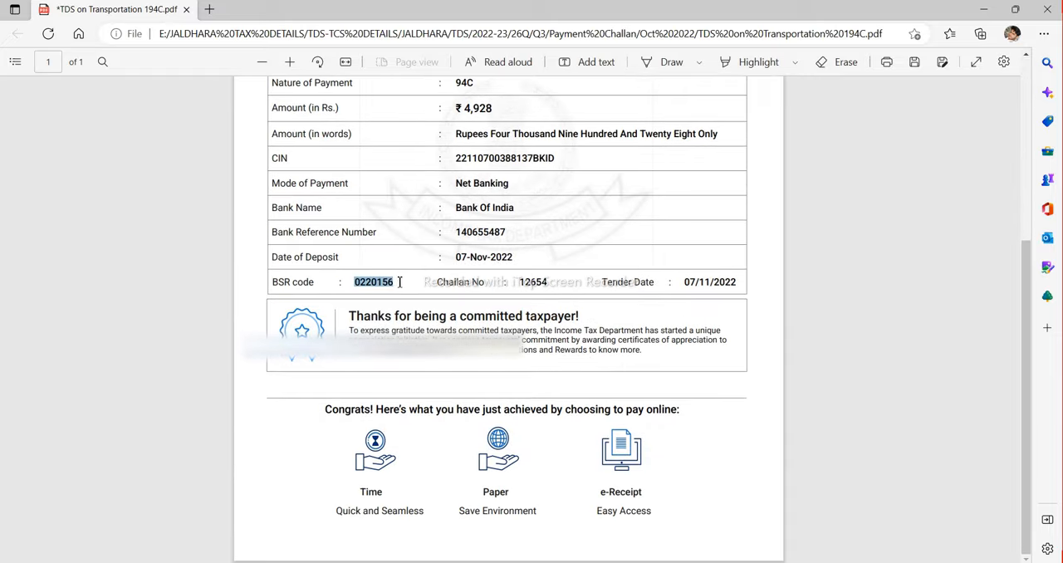
key("alt+Tab")
left_click(263, 353)
key("ctrl+v")
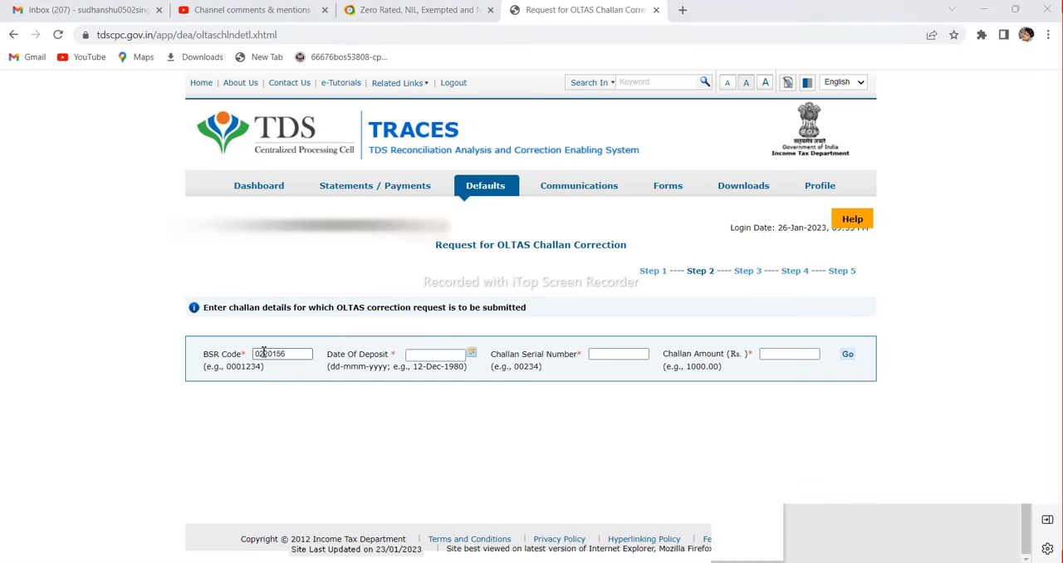
Check the deposit date on the challan receipt and set the request's Date Of Deposit to 07-Nov-2022
key("alt+Tab")
left_click(596, 271)
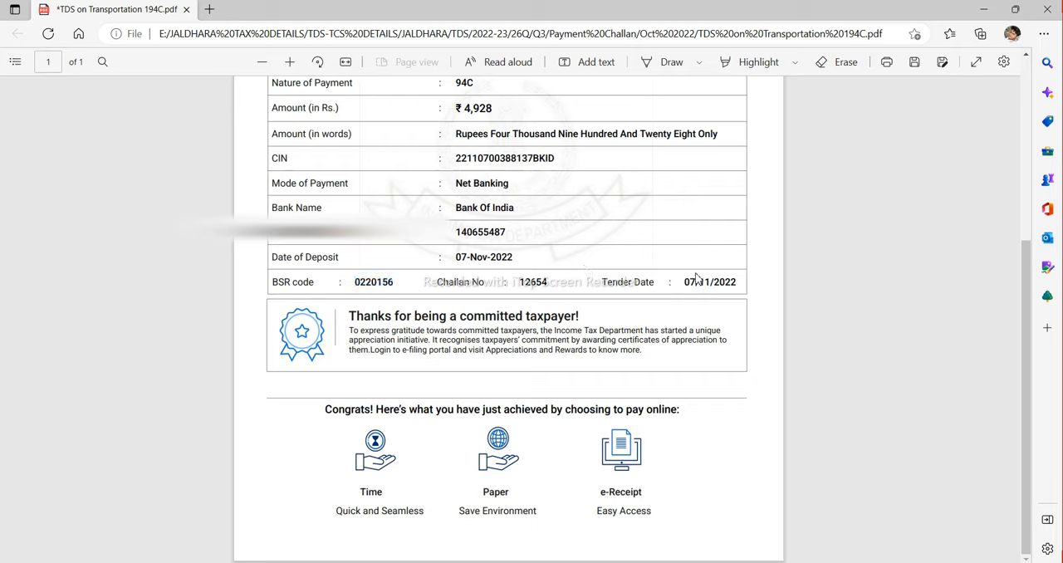
key("alt+Tab")
left_click(454, 356)
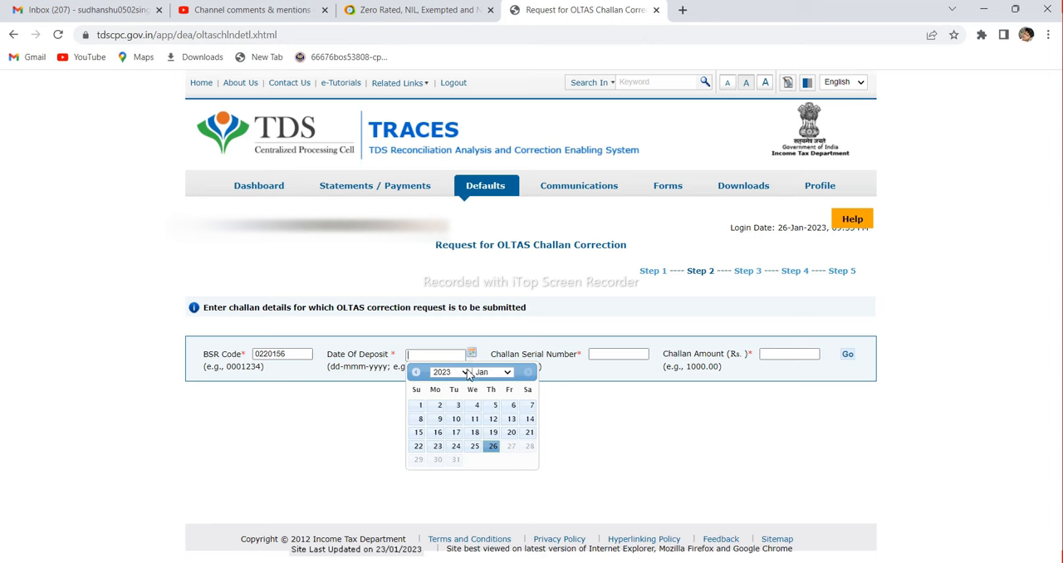
left_click(465, 373)
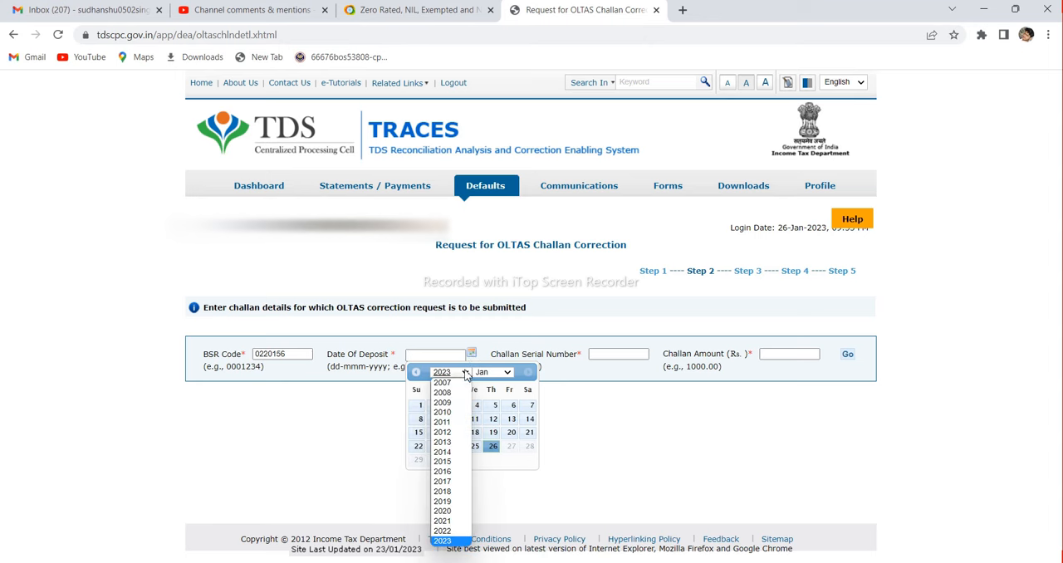
left_click(445, 531)
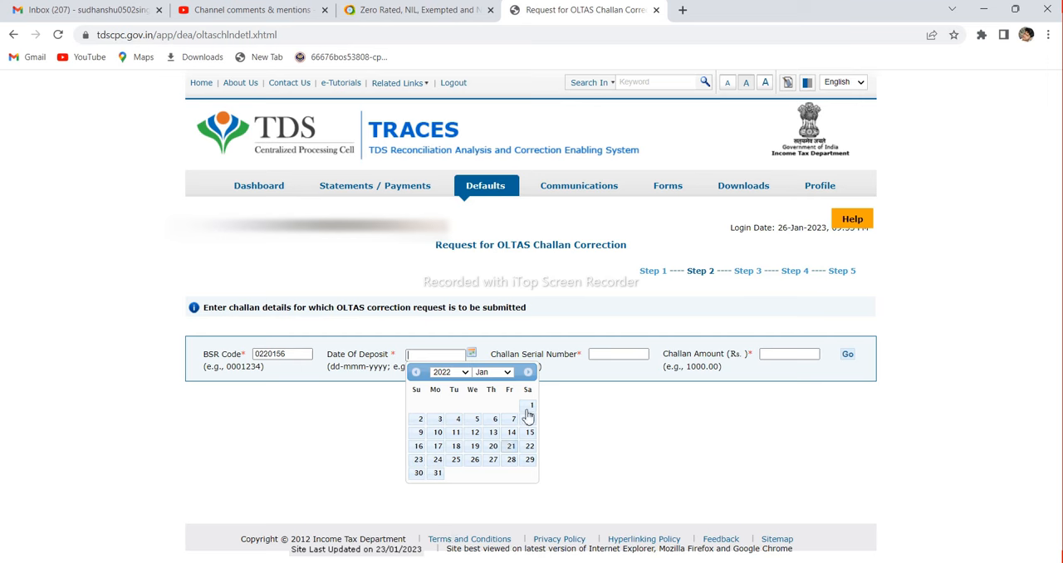
left_click(507, 376)
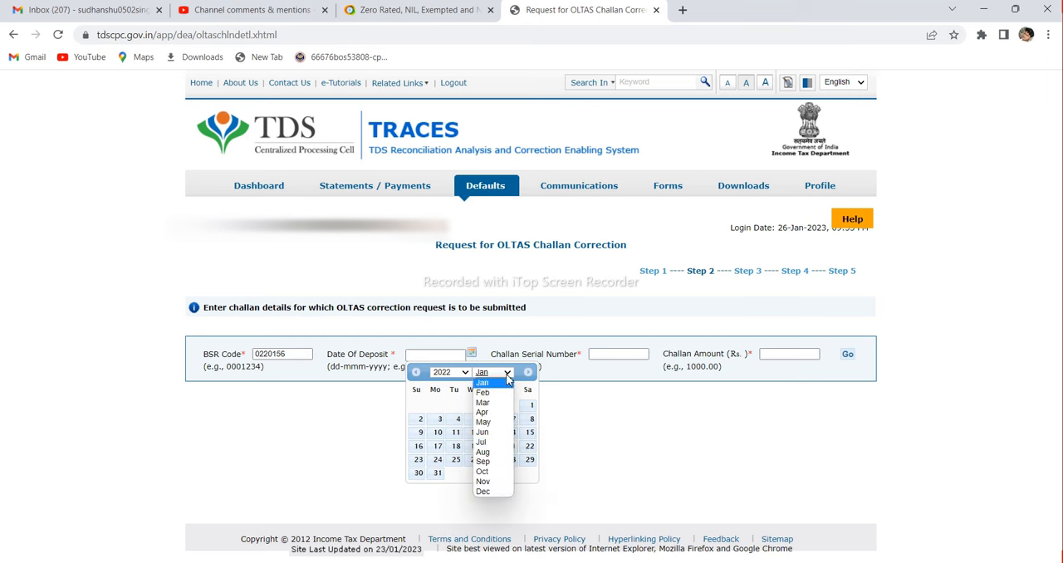
left_click(495, 482)
left_click(439, 419)
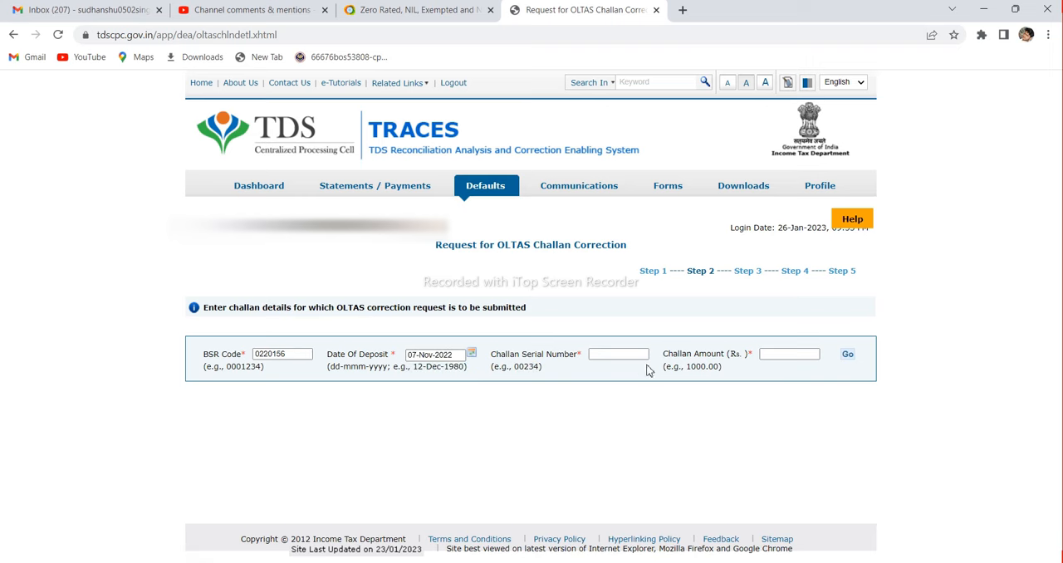
Copy the challan number from the receipt PDF into the request's Challan Serial Number field
key("alt+Tab")
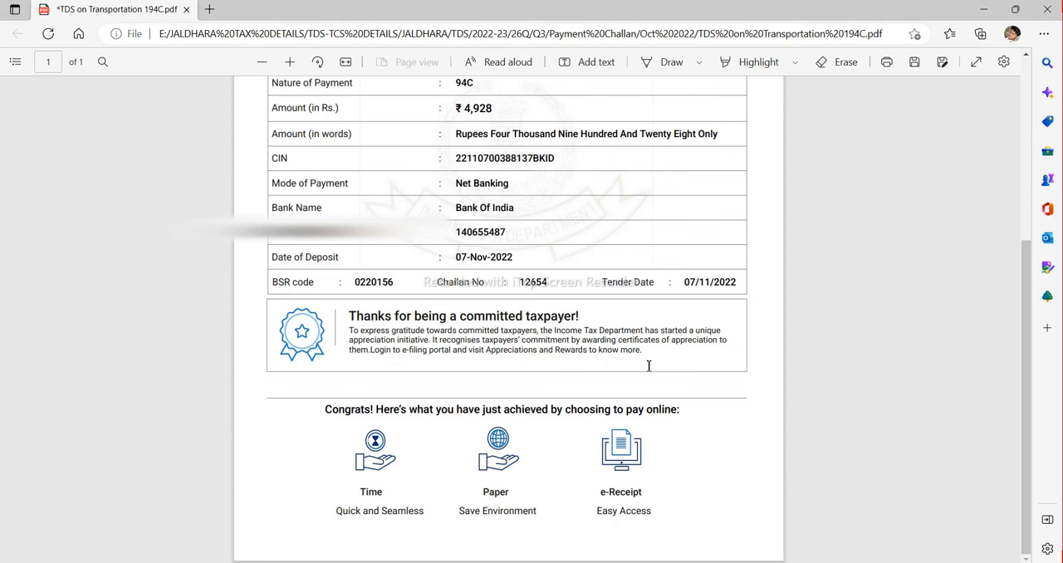
left_click_drag(518, 283, 557, 285)
left_click(542, 287)
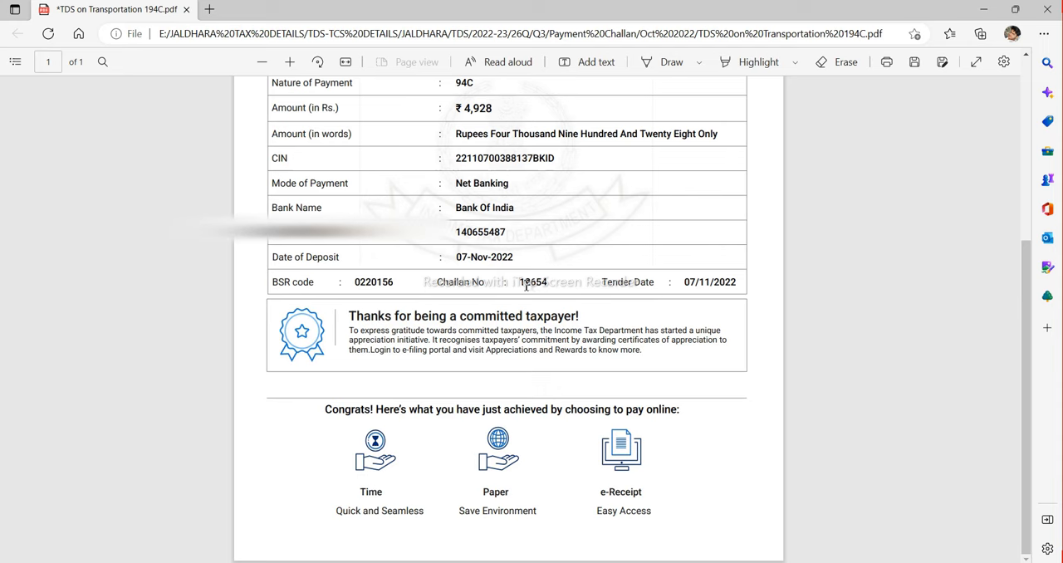
left_click_drag(518, 282, 550, 282)
key("ctrl+c")
key("alt+Tab")
left_click(598, 354)
key("ctrl+v")
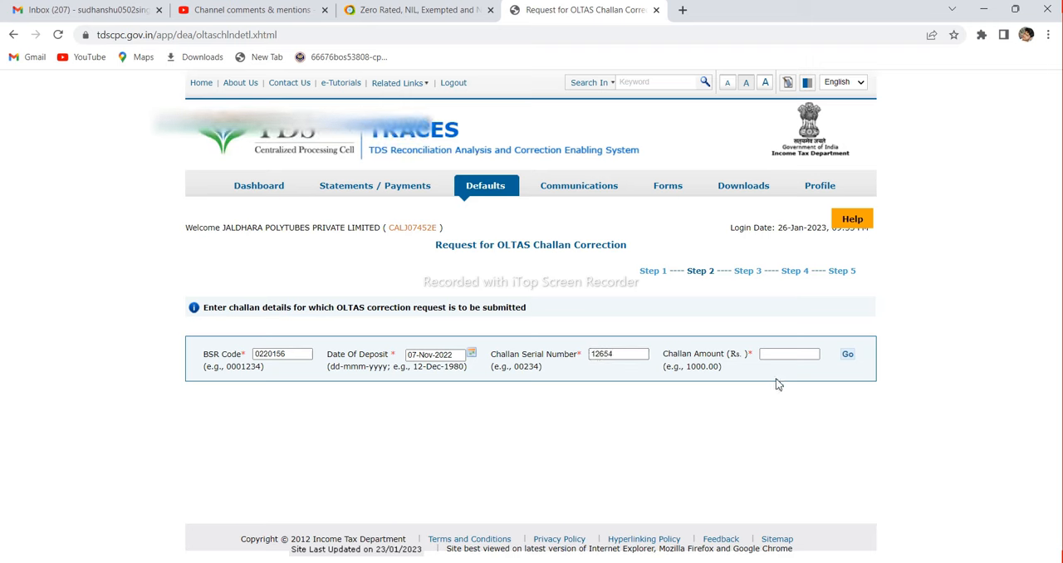
Look up the amount on the receipt, enter 4928 as the Challan Amount and submit the challan details
key("alt+Tab")
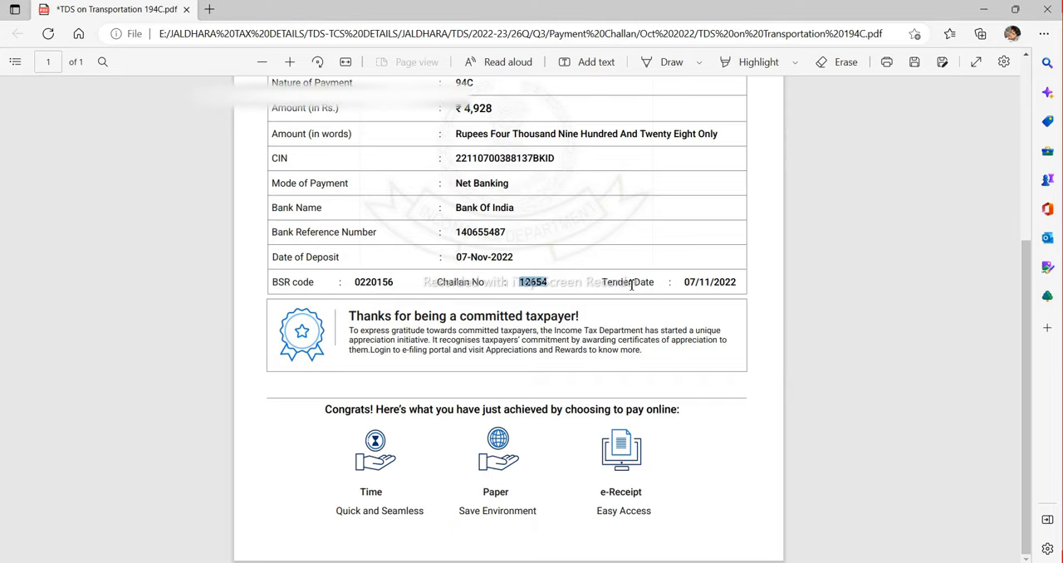
scroll(631, 285, "up", 1)
scroll(631, 285, "up", 2)
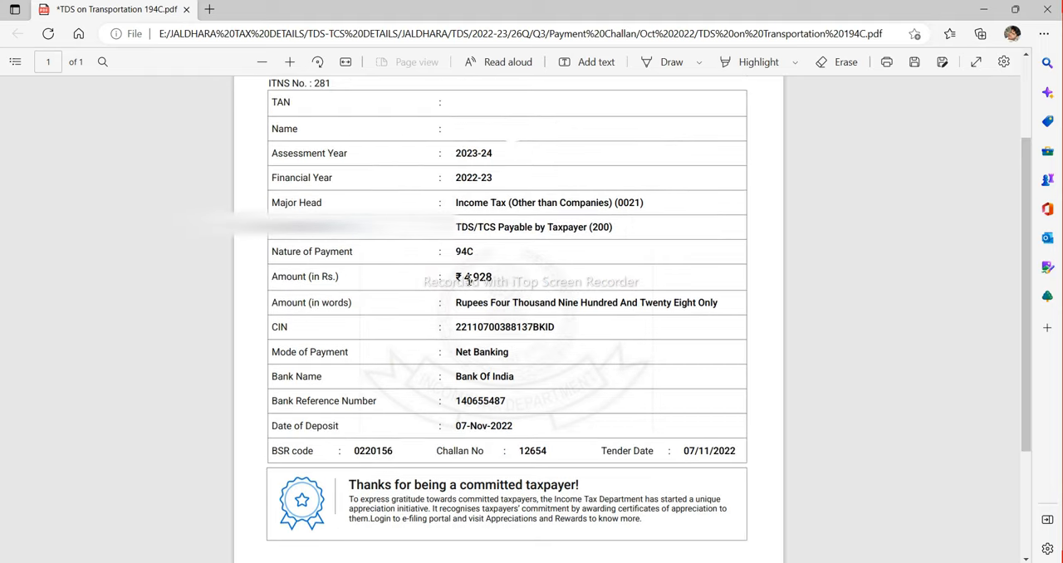
key("alt+Tab")
type("4928")
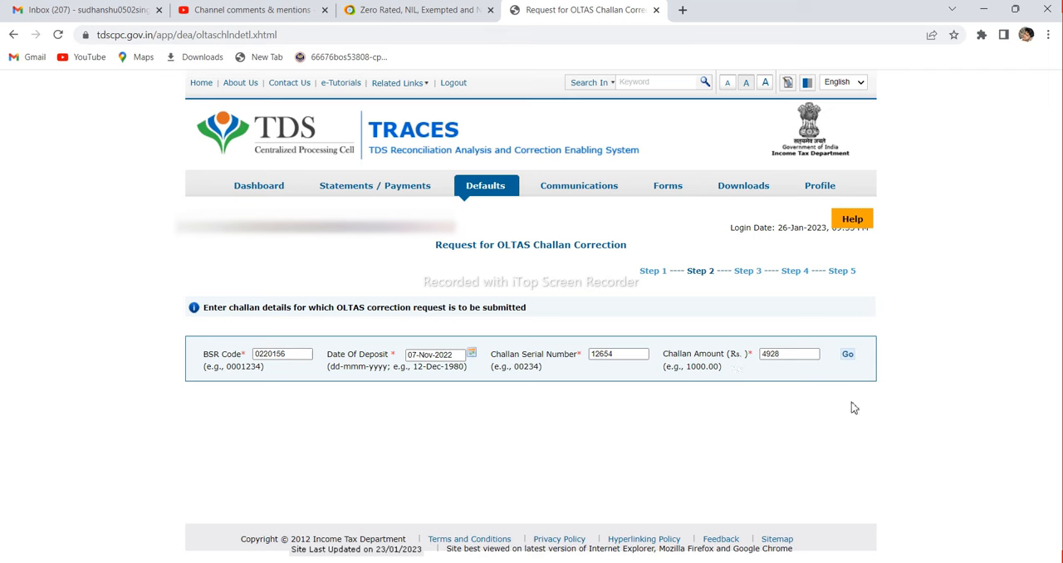
left_click(846, 355)
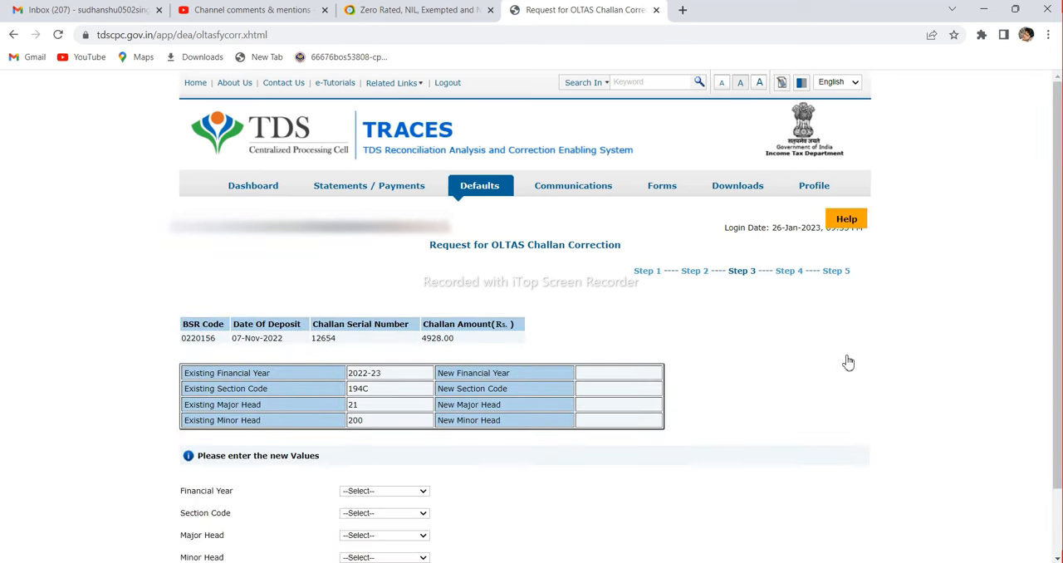
scroll(540, 353, "down", 1)
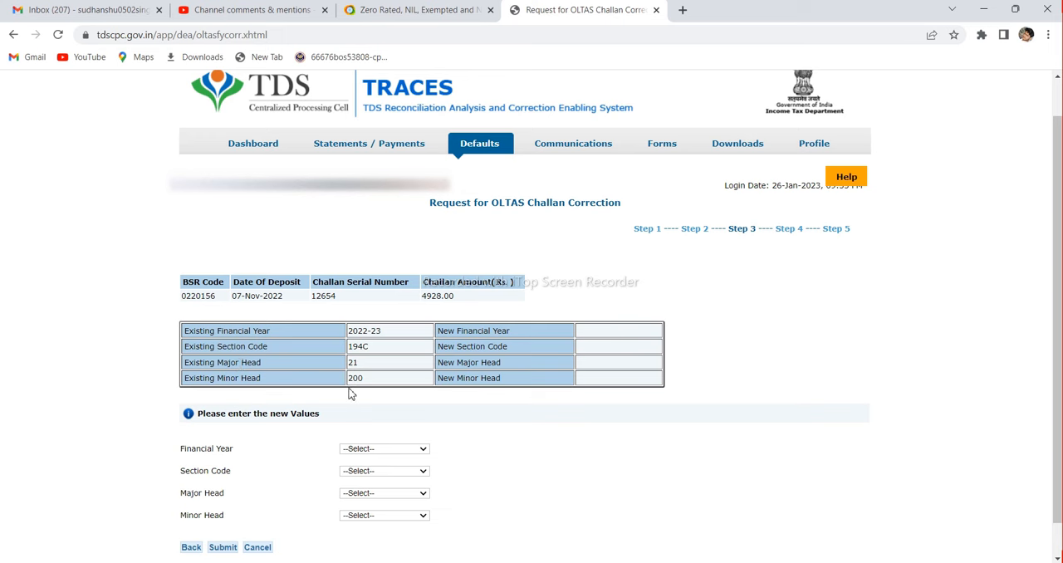
Look through the options offered for the new Financial Year and the new Section Code
left_click(420, 449)
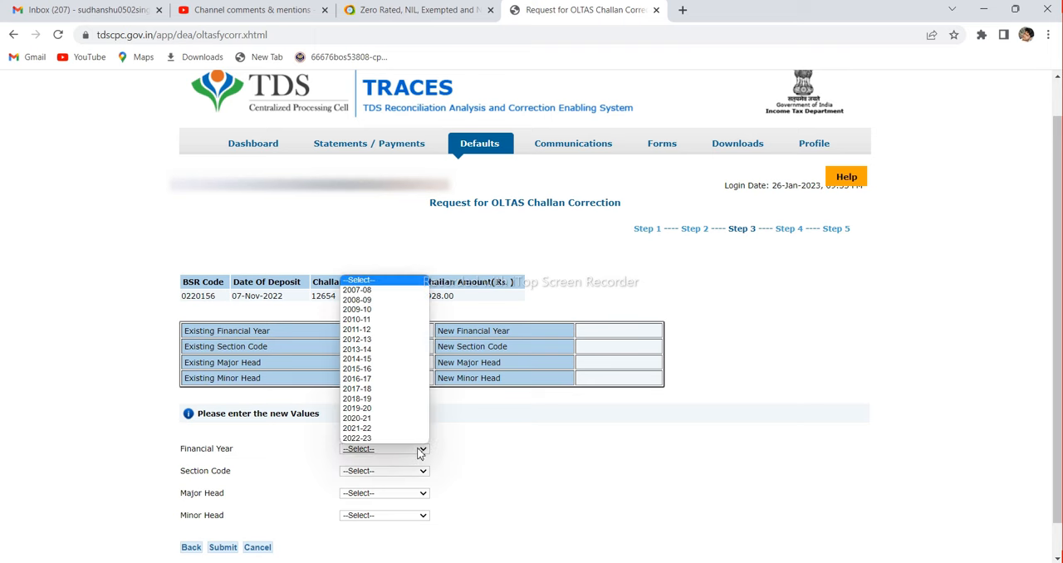
left_click(455, 448)
scroll(455, 447, "down", 1)
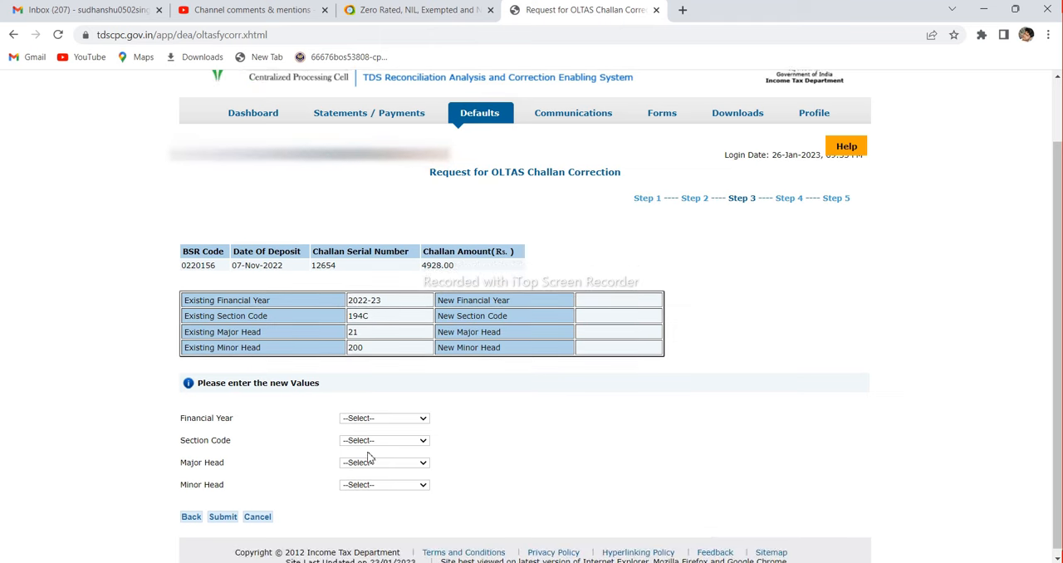
left_click(371, 445)
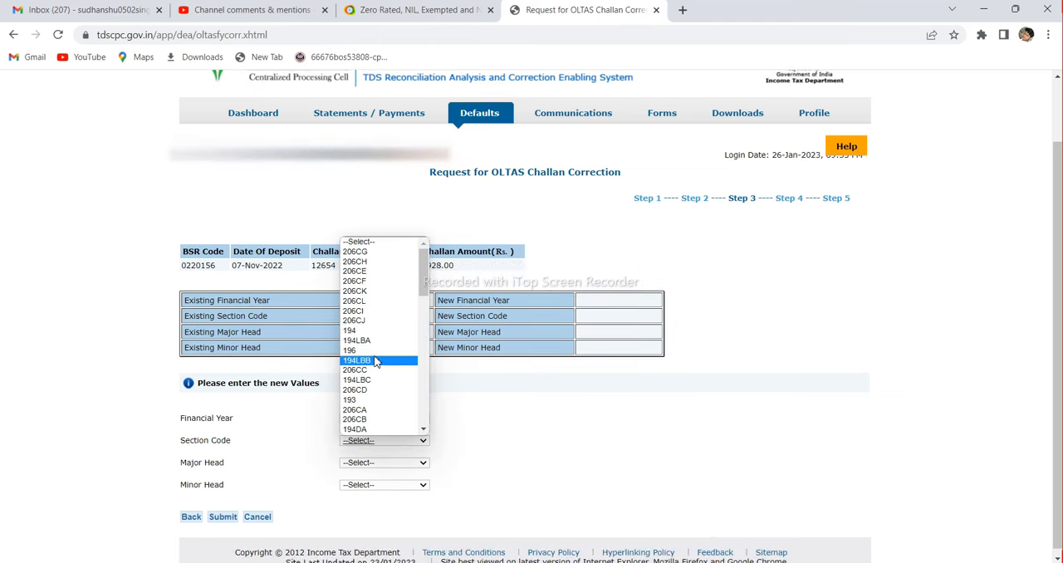
scroll(375, 362, "down", 6)
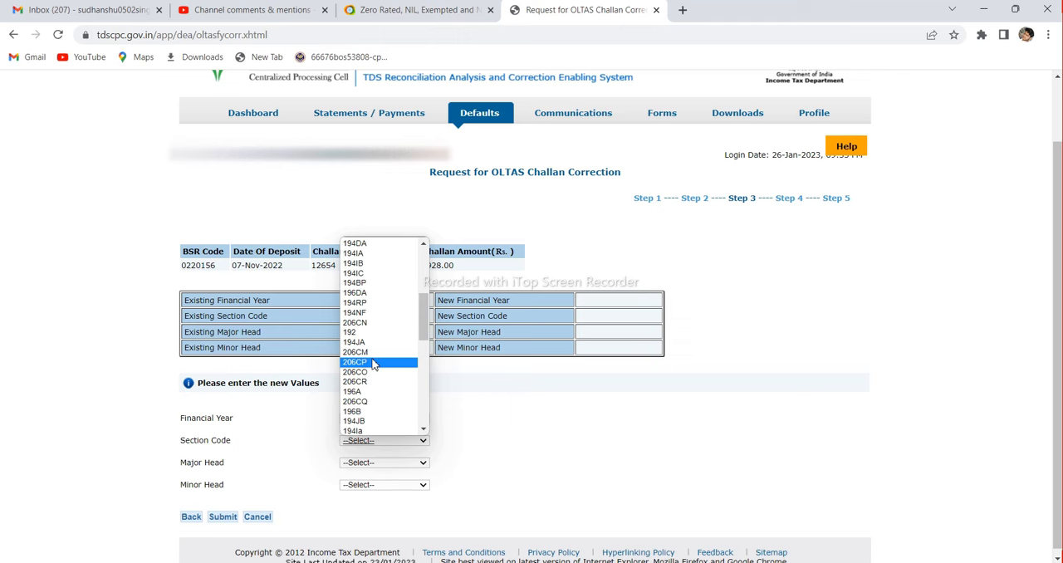
scroll(372, 363, "down", 3)
scroll(372, 363, "down", 3)
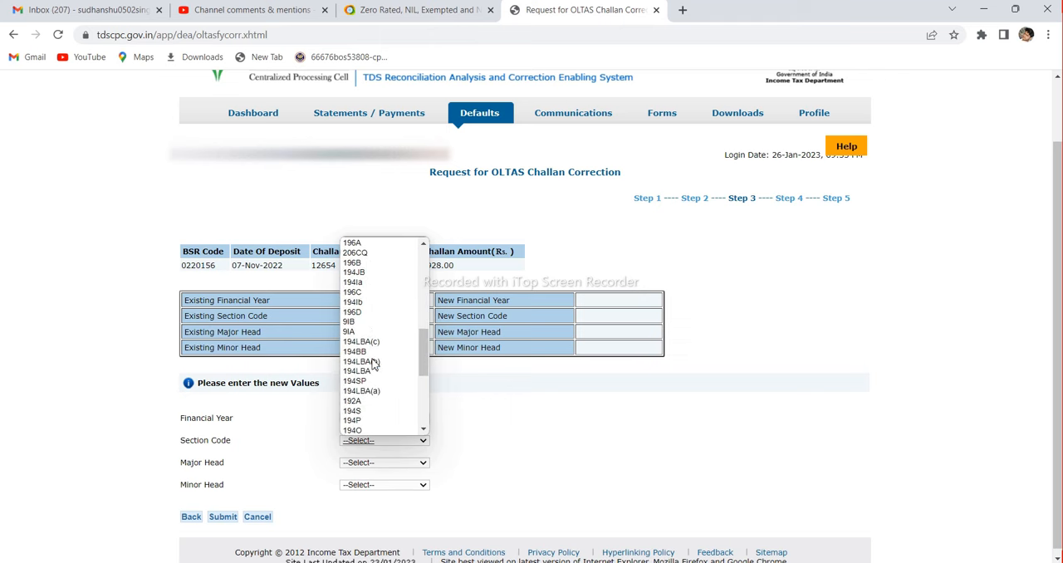
scroll(372, 362, "down", 5)
scroll(372, 363, "down", 2)
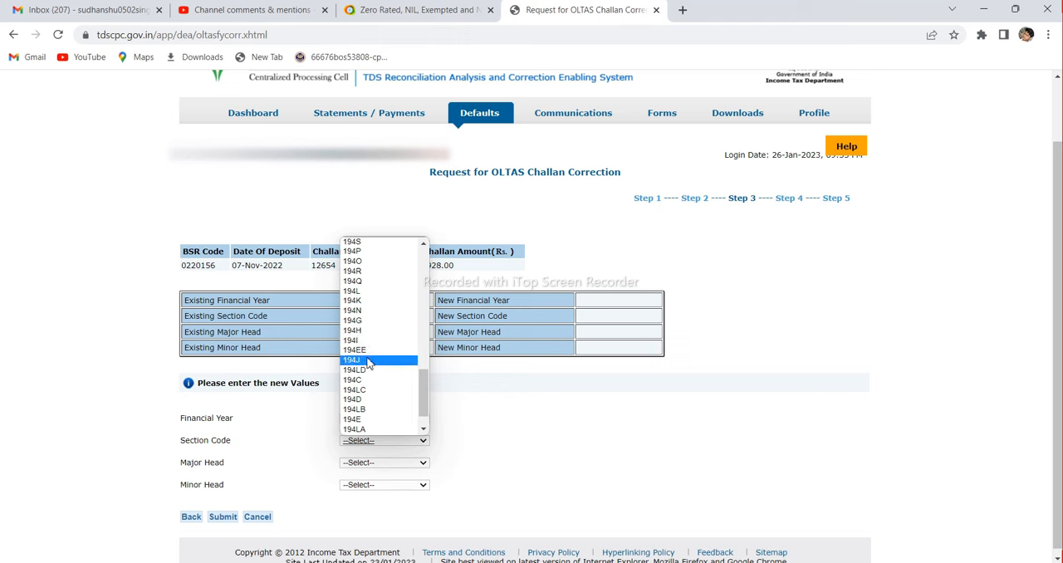
left_click(242, 264)
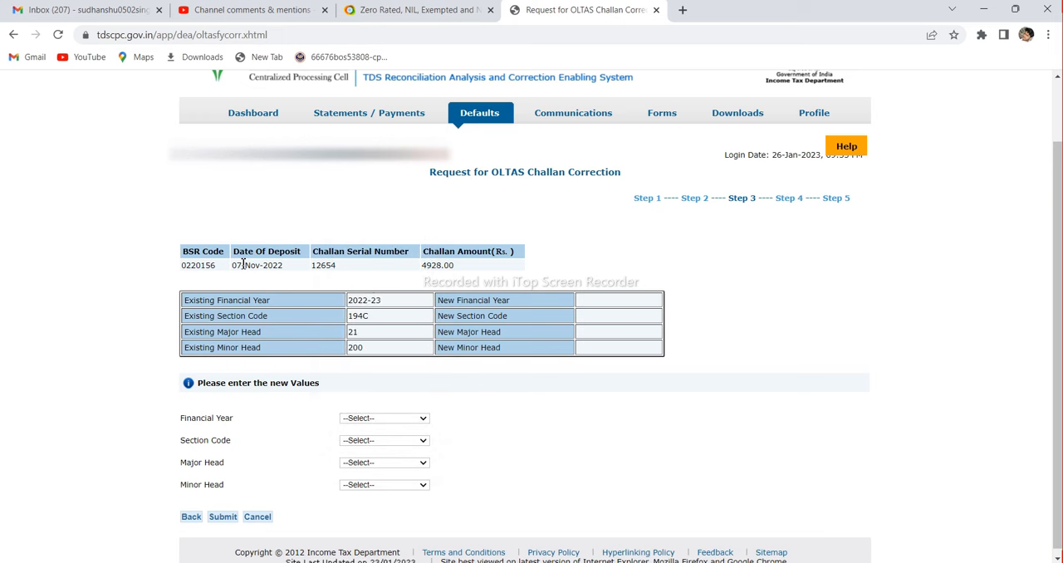
left_click(403, 421)
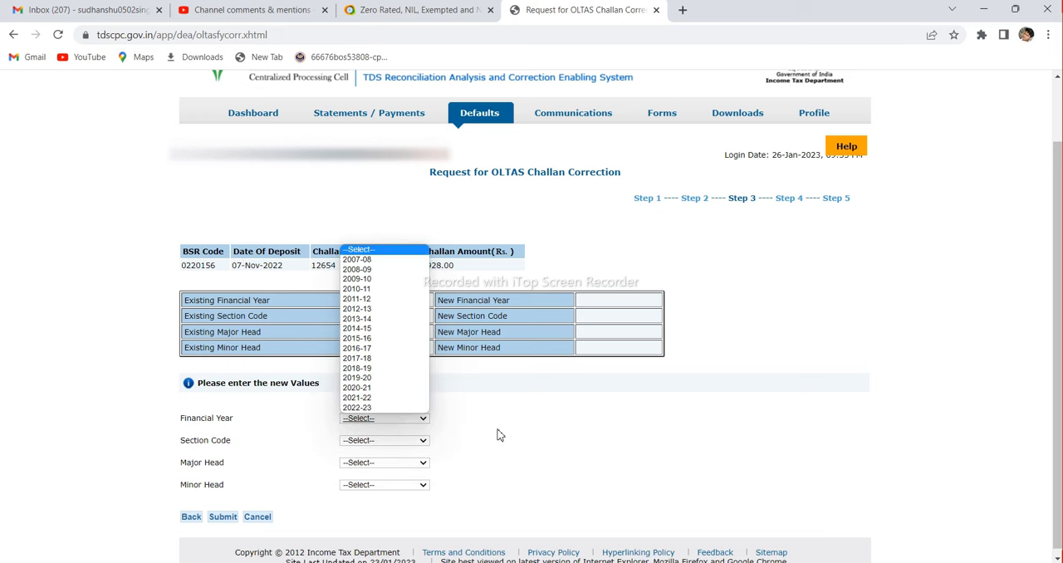
left_click(498, 431)
Set the new Section Code of the challan to 194J
left_click(406, 448)
scroll(375, 405, "down", 4)
scroll(376, 404, "down", 5)
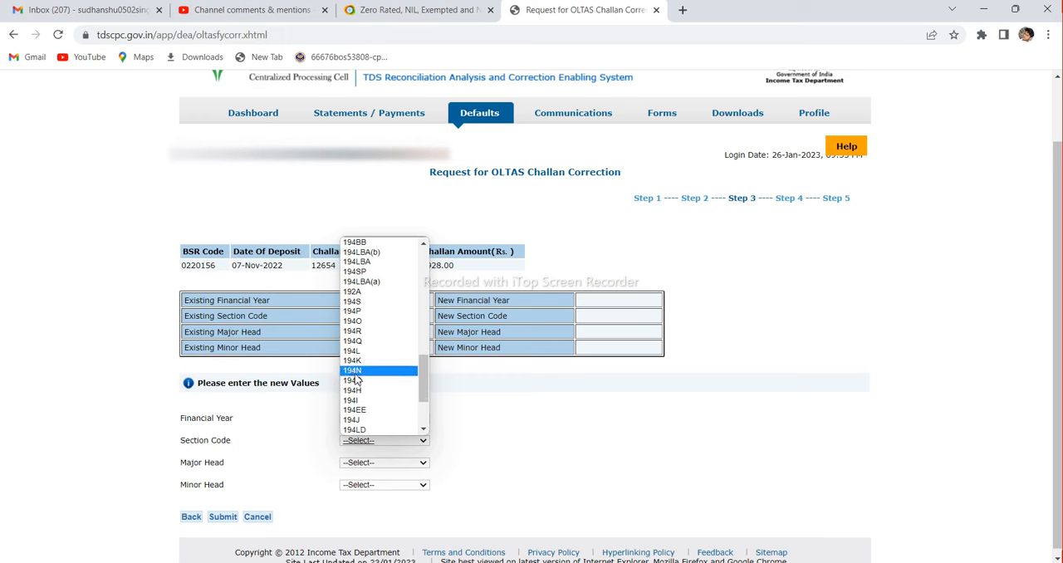
left_click(362, 419)
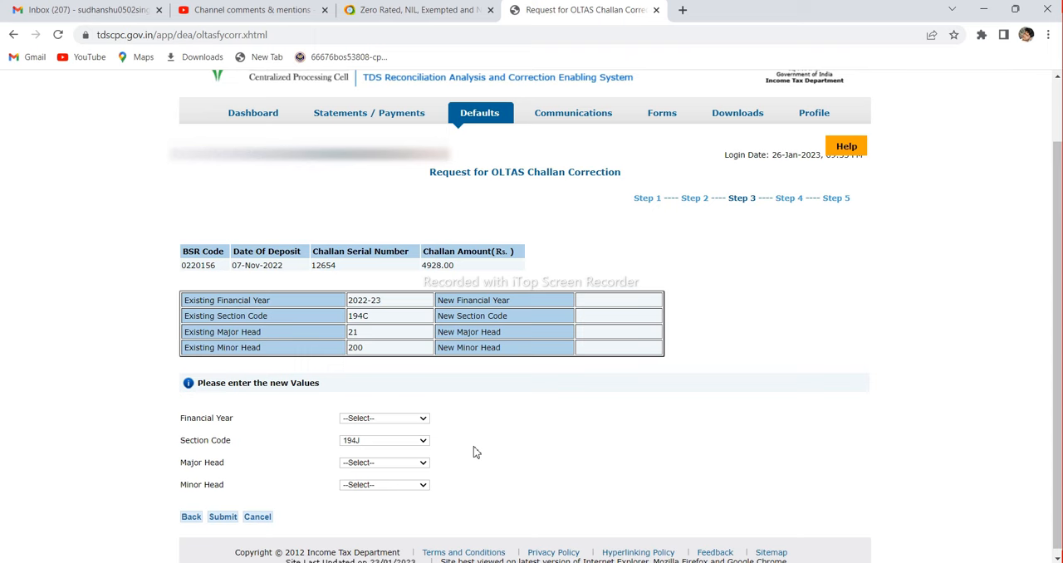
Look through the options offered for the new Major Head and Minor Head
scroll(475, 452, "down", 1)
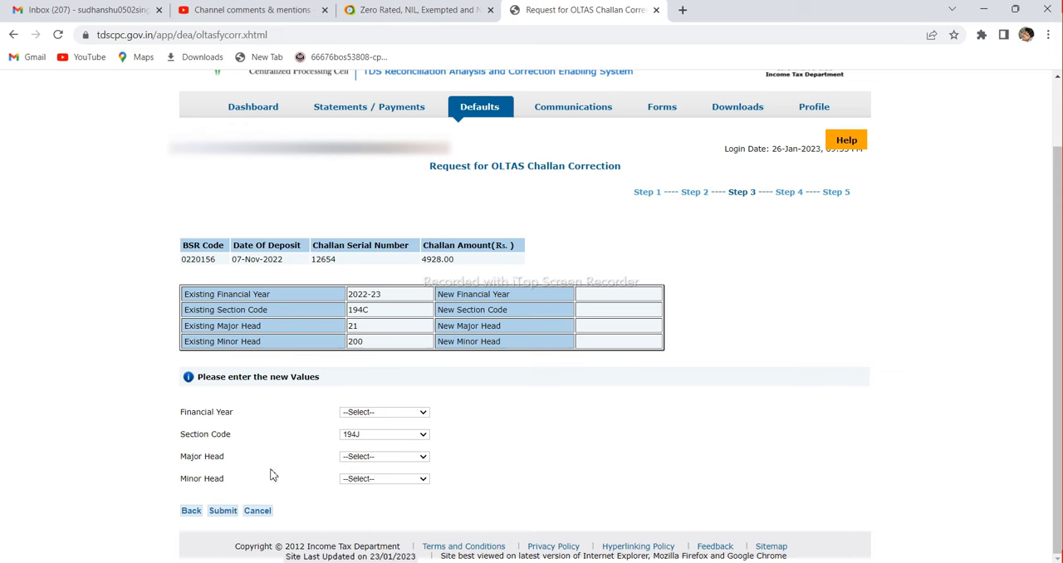
left_click(364, 456)
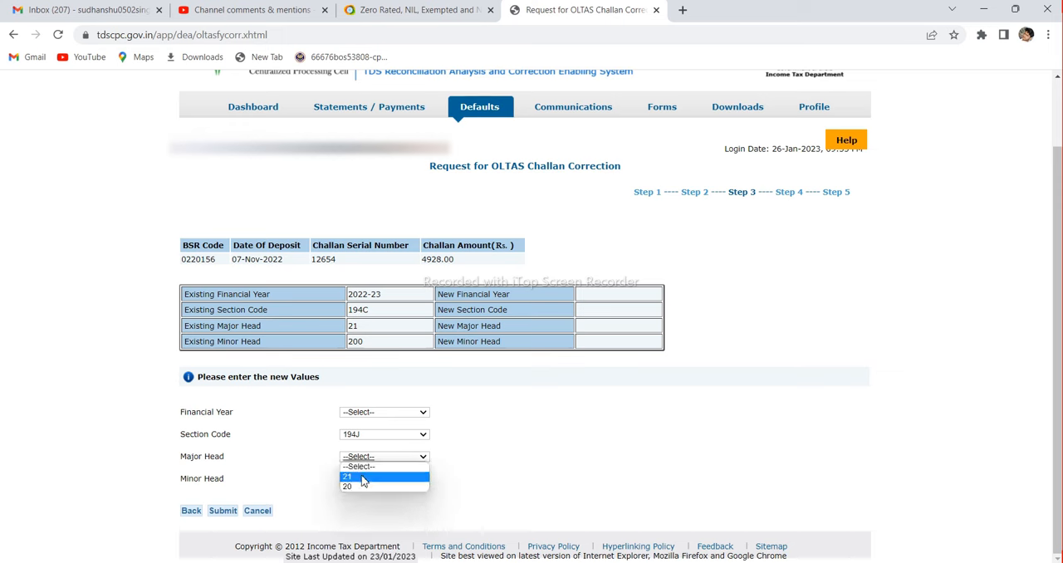
left_click(306, 475)
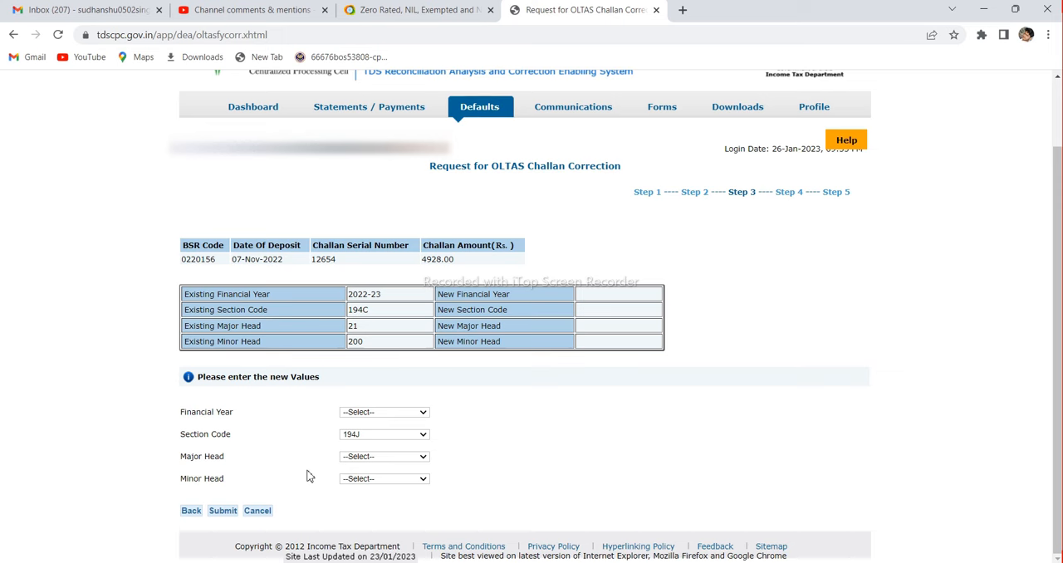
left_click(417, 459)
left_click(461, 456)
left_click(401, 484)
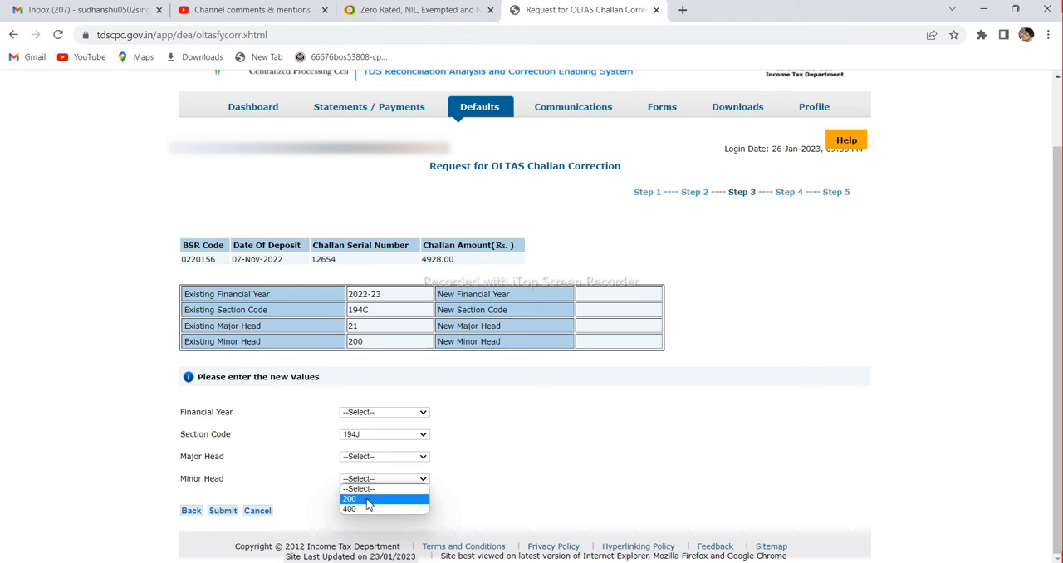
left_click(448, 489)
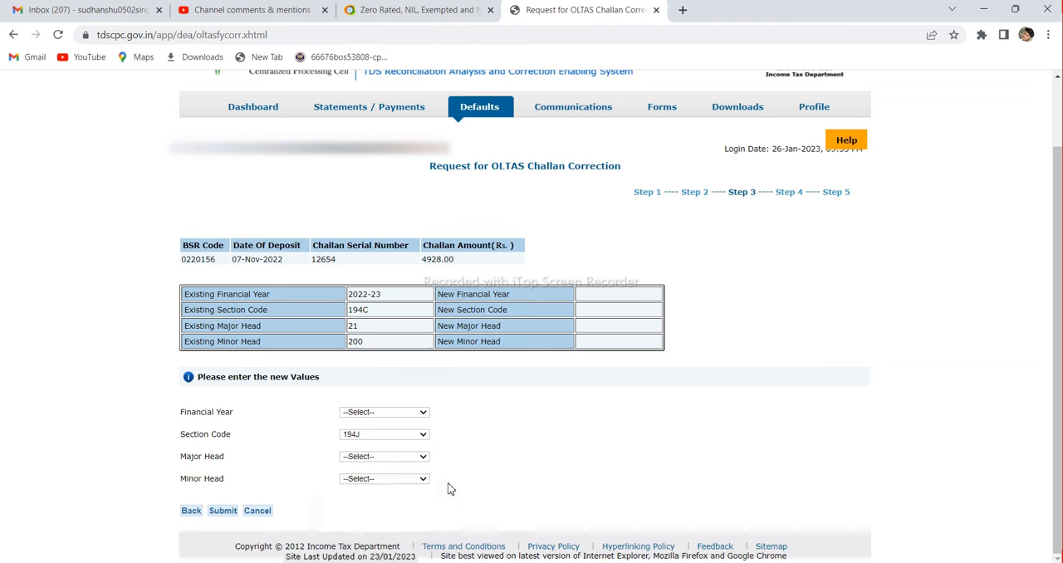
Submit the new challan values and confirm the edited details to reach the verification declaration
left_click(222, 511)
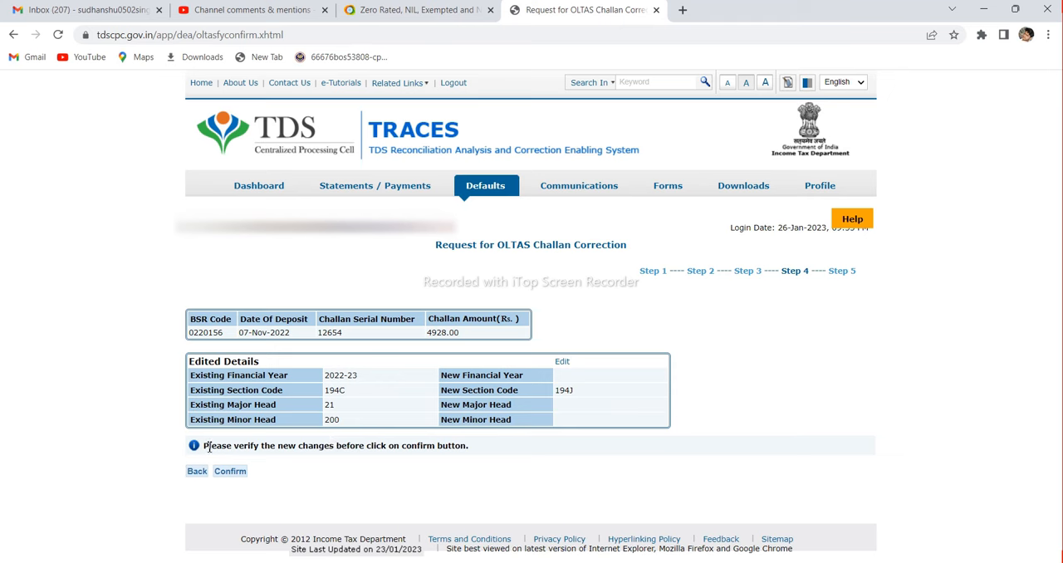
left_click(236, 476)
left_click(236, 474)
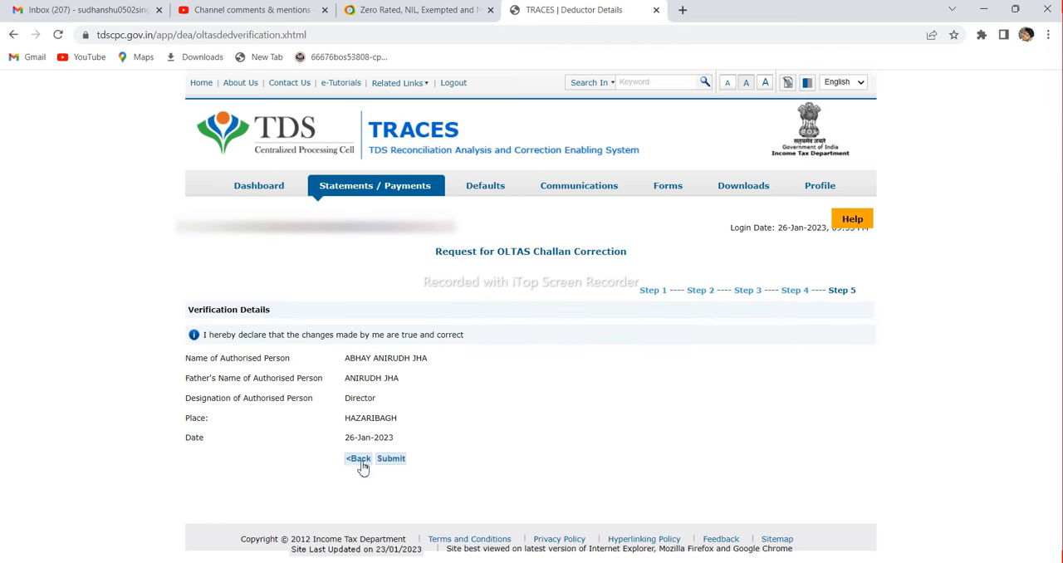